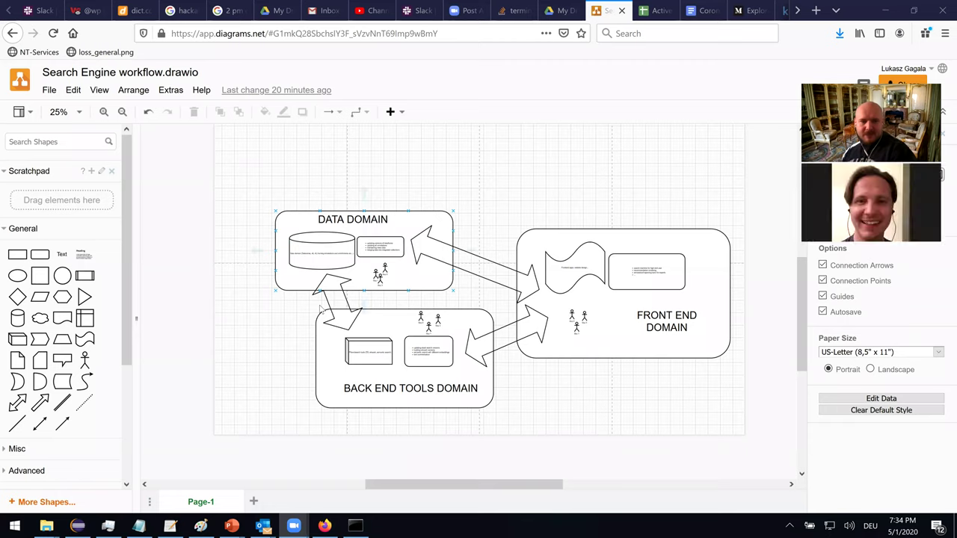
# Step: Set the zoom to 75% and scroll until the DATA DOMAIN box fills the canvas
pyautogui.scroll(2, 366, 299)
pyautogui.scroll(-2, 404, 291)
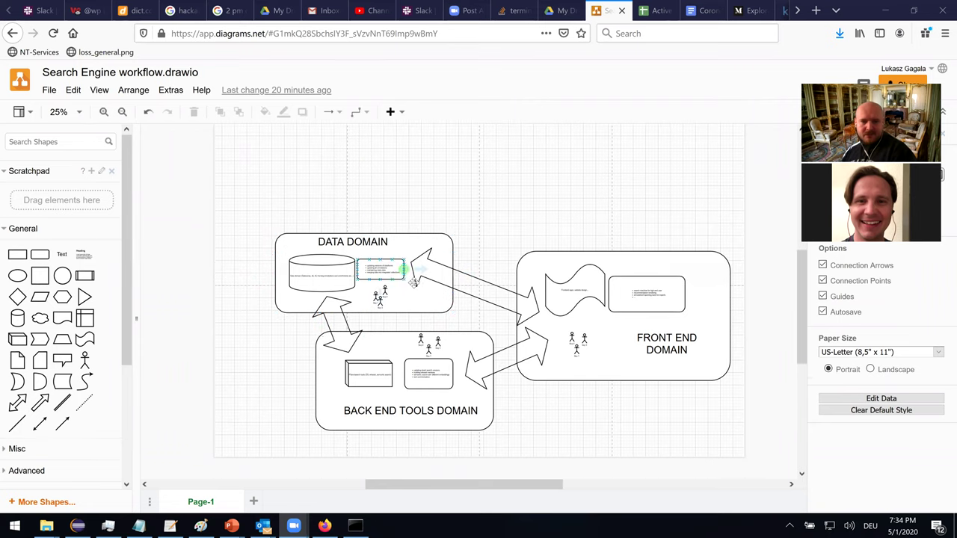
pyautogui.scroll(-1, 417, 290)
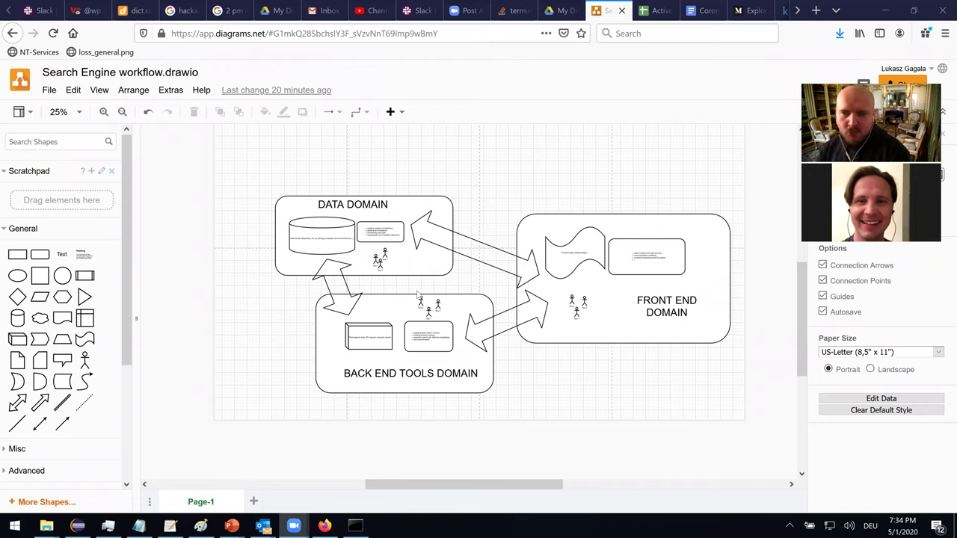
pyautogui.click(77, 113)
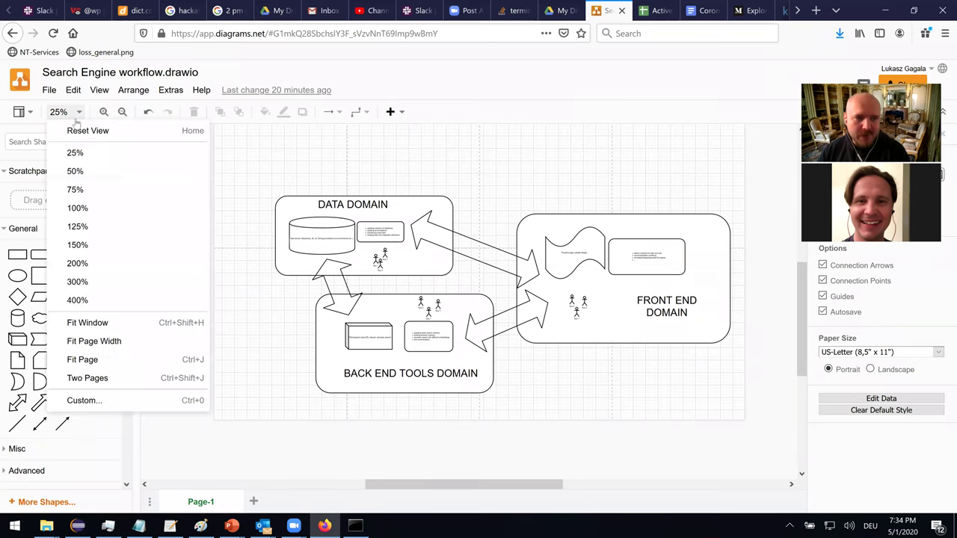
pyautogui.click(77, 191)
pyautogui.scroll(1, 455, 482)
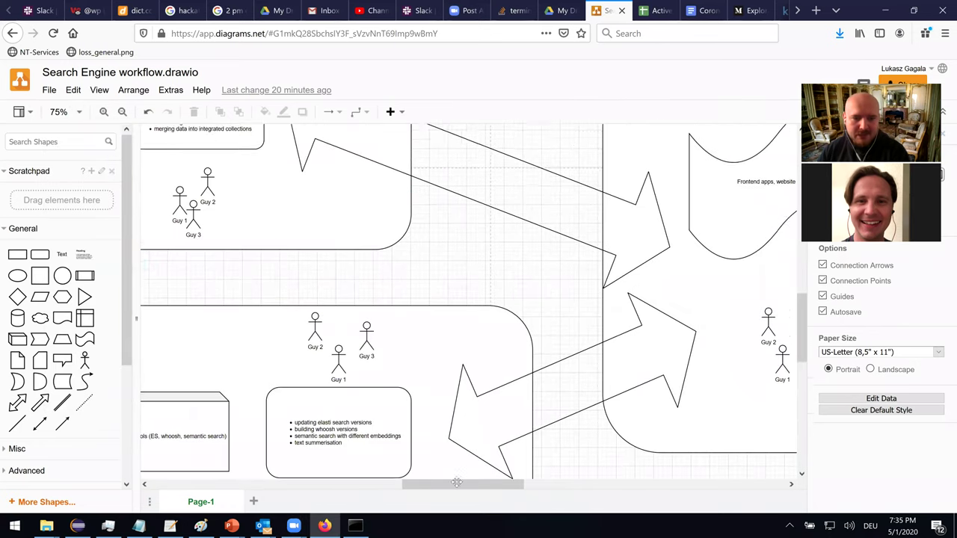
pyautogui.hscroll(-5, 372, 205)
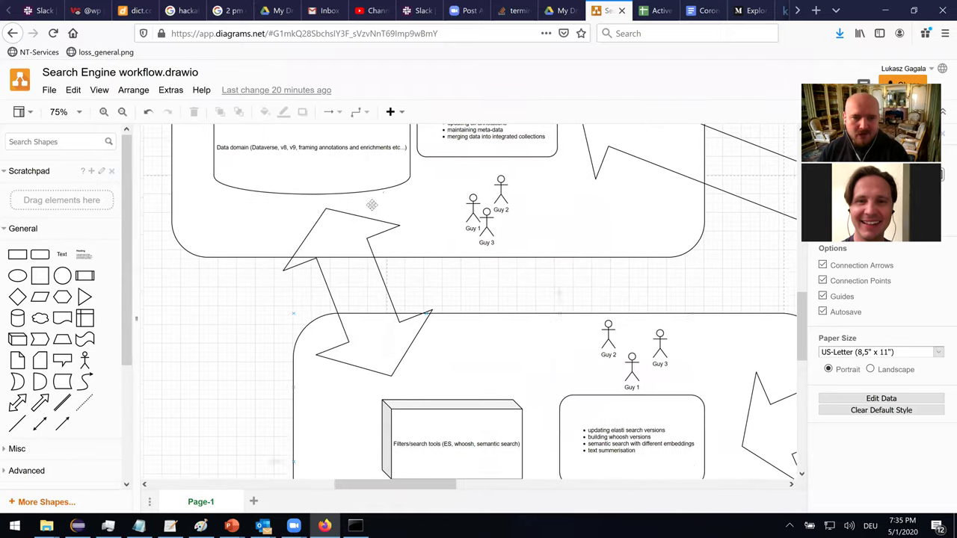
pyautogui.scroll(4, 371, 205)
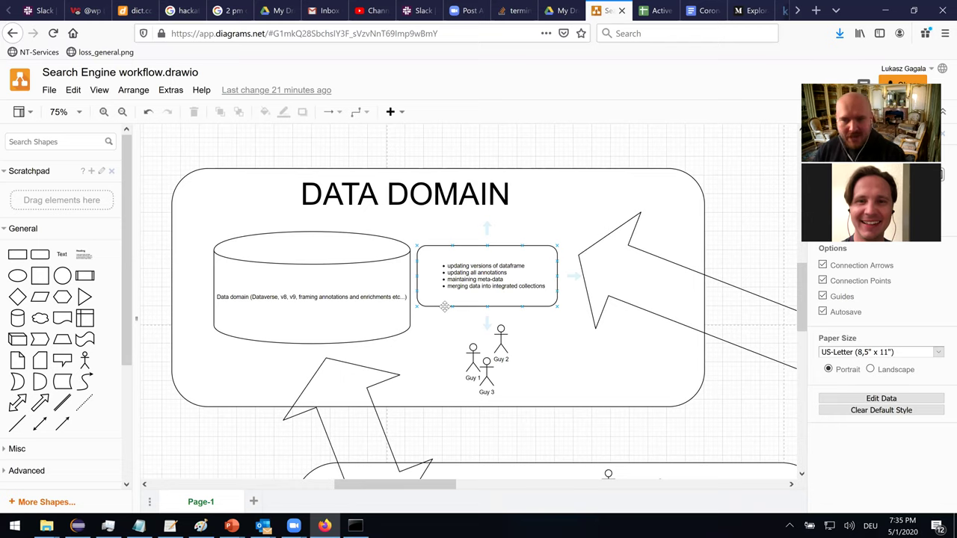
pyautogui.scroll(1, 337, 344)
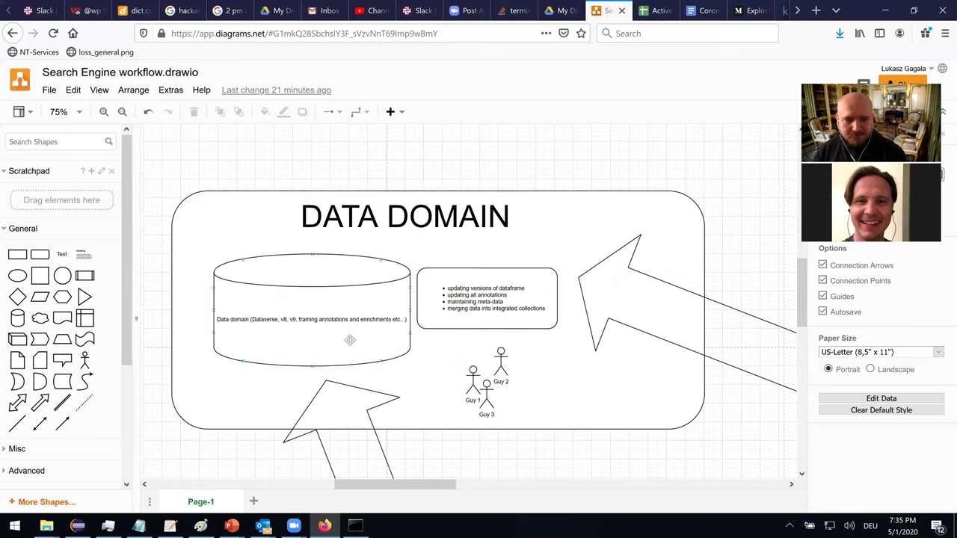
pyautogui.scroll(-2, 349, 340)
pyautogui.scroll(-8, 527, 324)
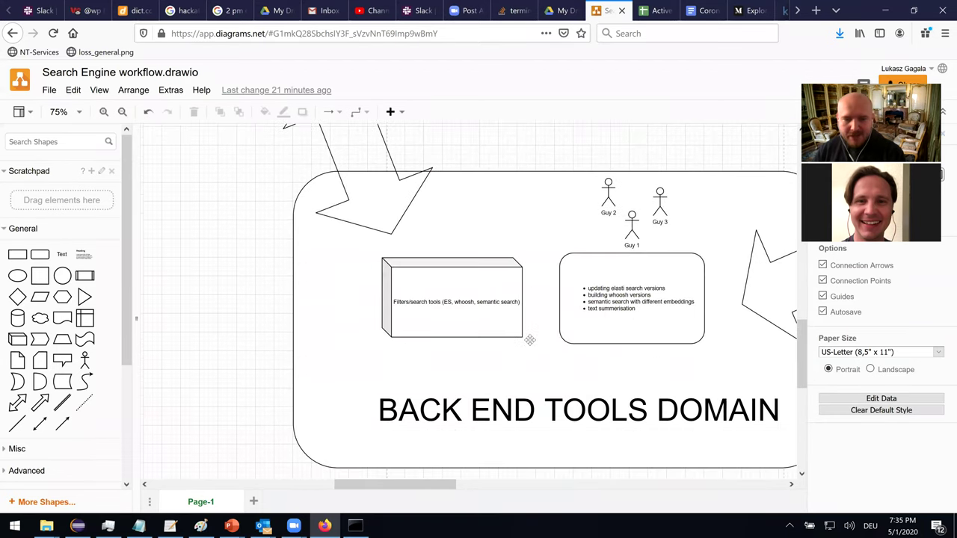
pyautogui.scroll(-1, 529, 341)
pyautogui.moveTo(419, 489); pyautogui.dragTo(442, 490)
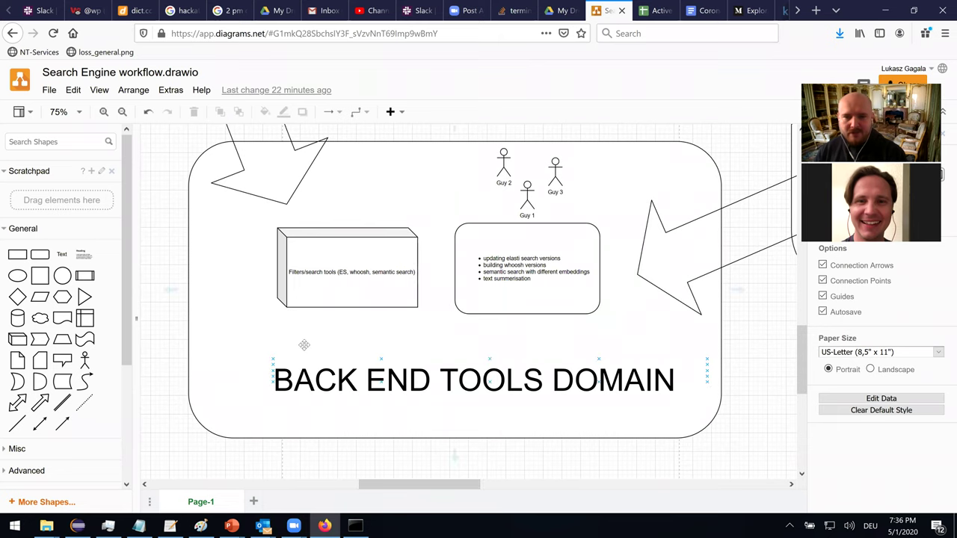
pyautogui.scroll(2, 307, 269)
pyautogui.scroll(5, 305, 249)
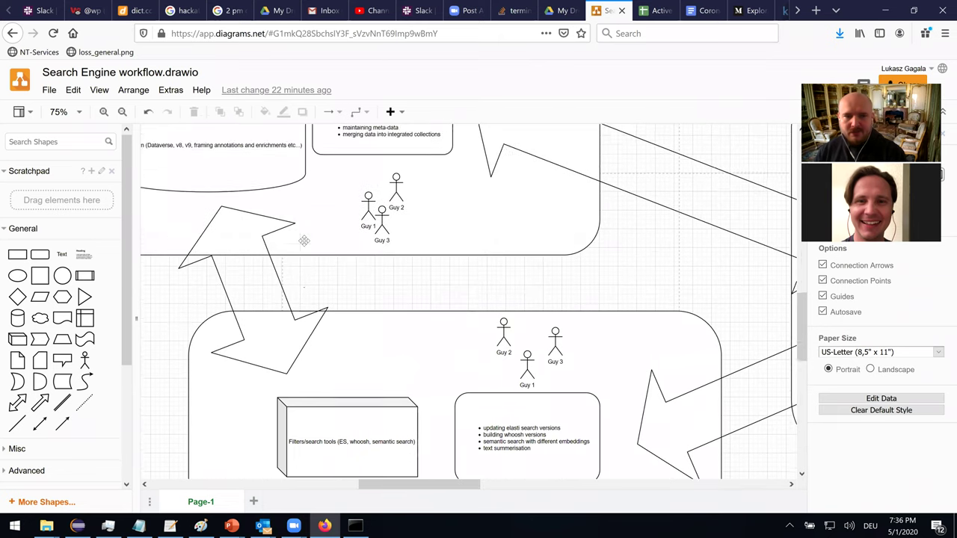
pyautogui.scroll(1, 295, 213)
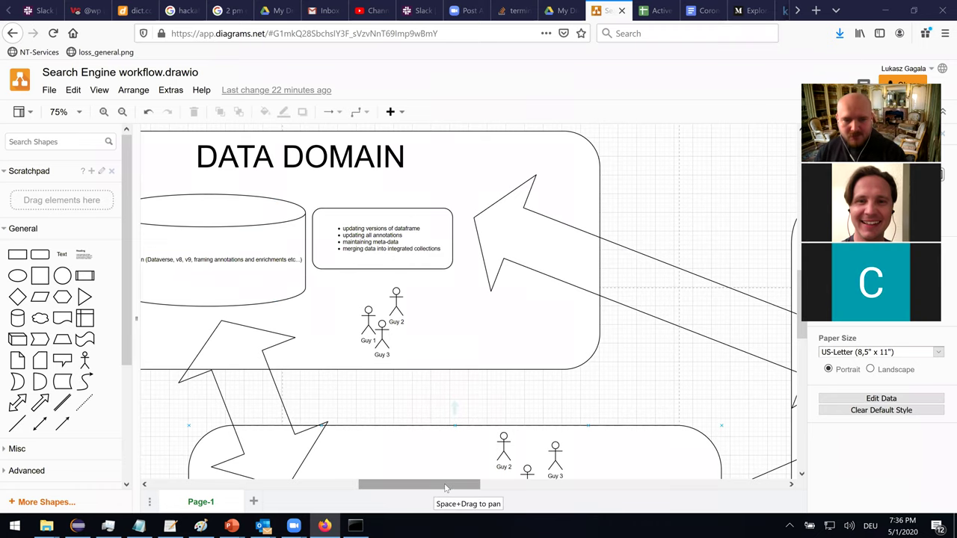
# Step: Scroll right toward the Front End box, then back left and down to BACK END TOOLS DOMAIN
pyautogui.hscroll(10, 434, 488)
pyautogui.scroll(-2, 515, 305)
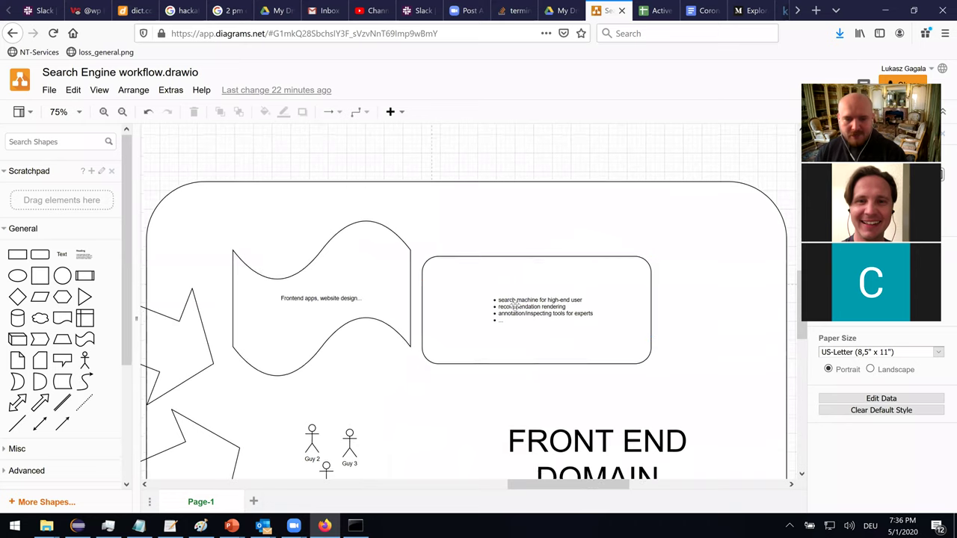
pyautogui.moveTo(553, 490); pyautogui.dragTo(330, 492)
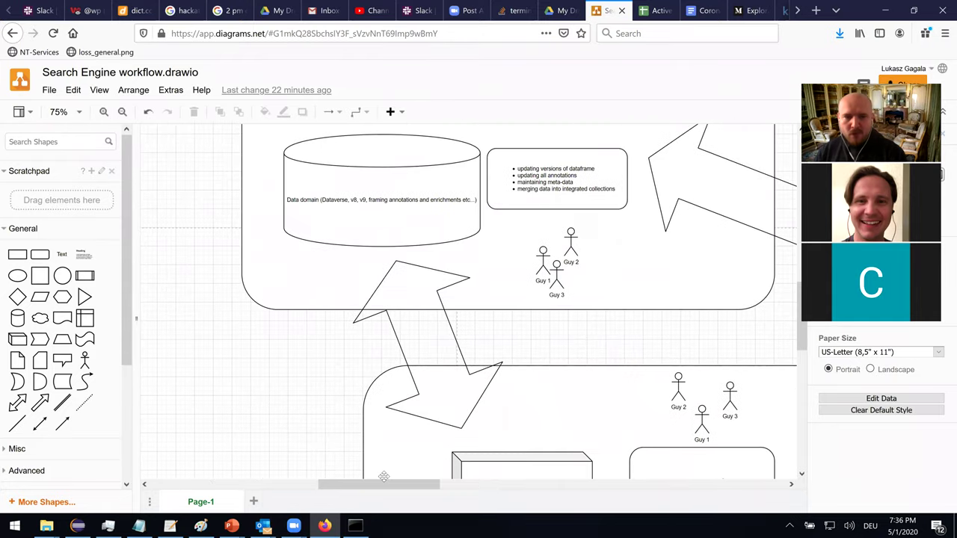
pyautogui.scroll(2, 399, 202)
pyautogui.scroll(-6, 459, 215)
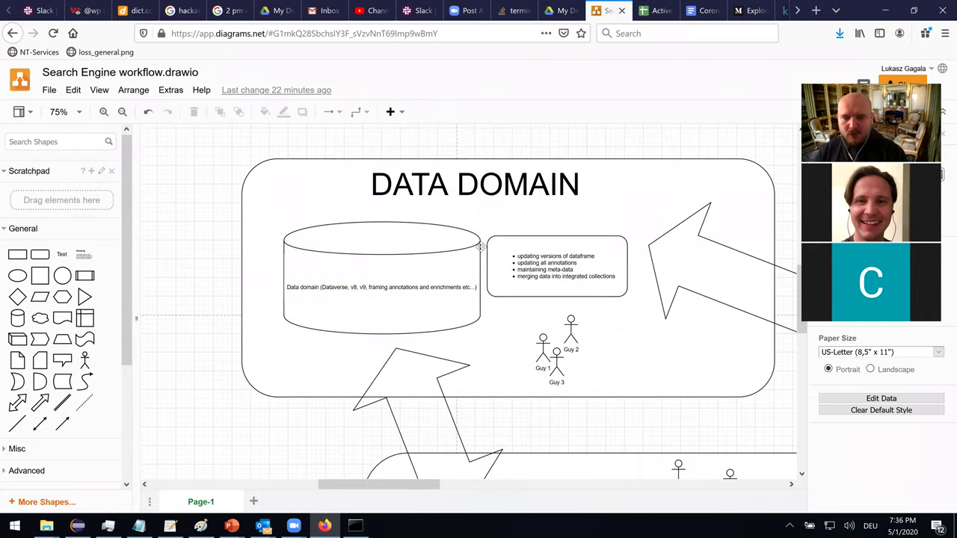
pyautogui.scroll(-2, 521, 336)
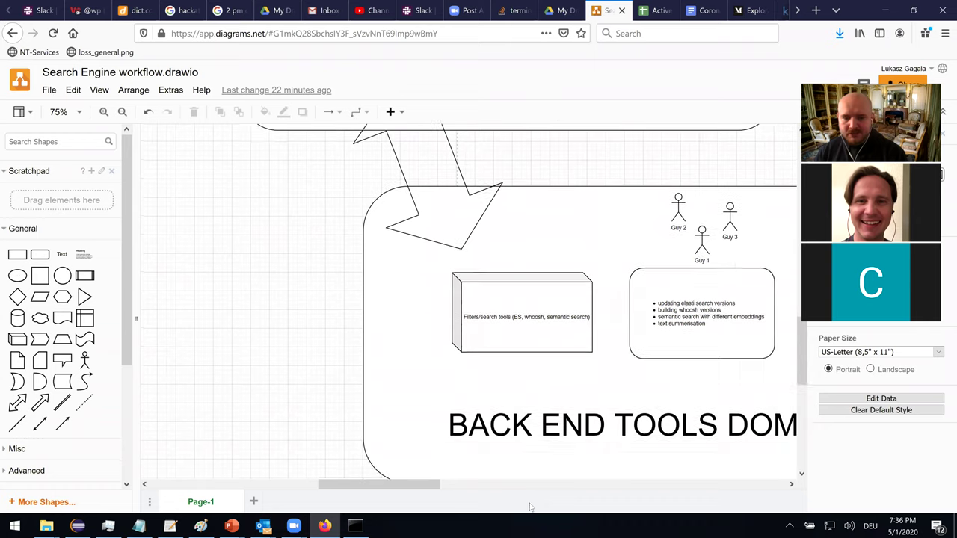
pyautogui.moveTo(408, 487); pyautogui.dragTo(460, 488)
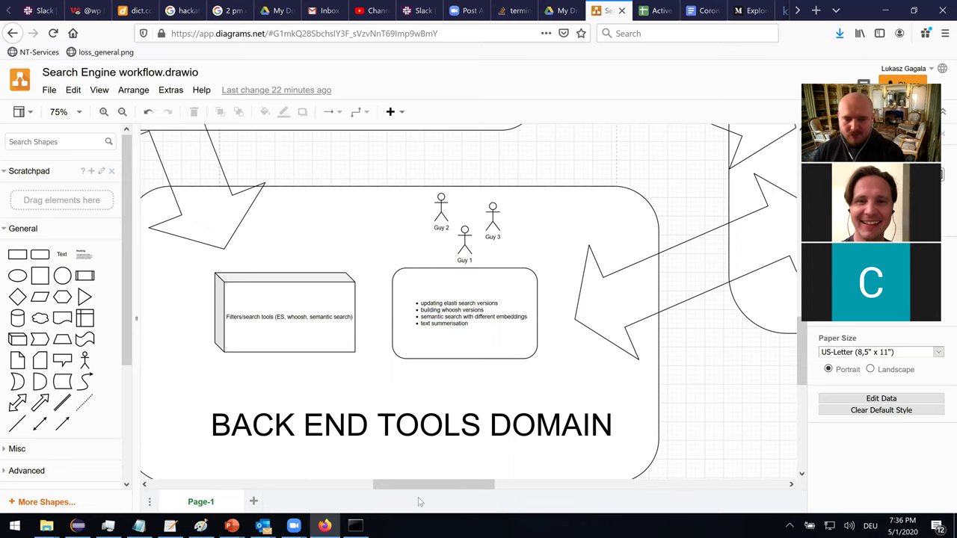
# Step: Scroll over to the FRONT END DOMAIN box with its frontend shape and task list
pyautogui.moveTo(434, 487); pyautogui.dragTo(435, 487)
pyautogui.hscroll(5, 536, 485)
pyautogui.hscroll(-2, 522, 414)
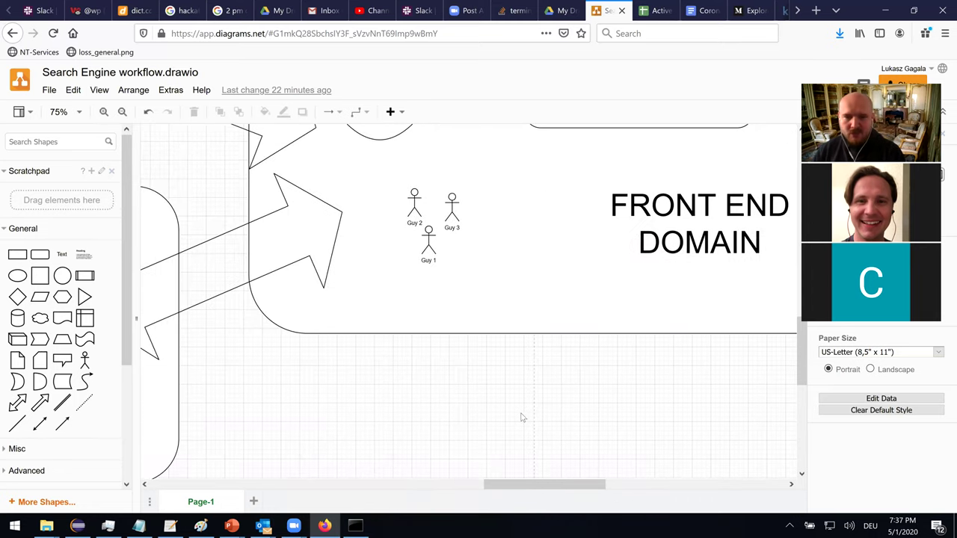
pyautogui.scroll(2, 511, 416)
pyautogui.scroll(3, 511, 416)
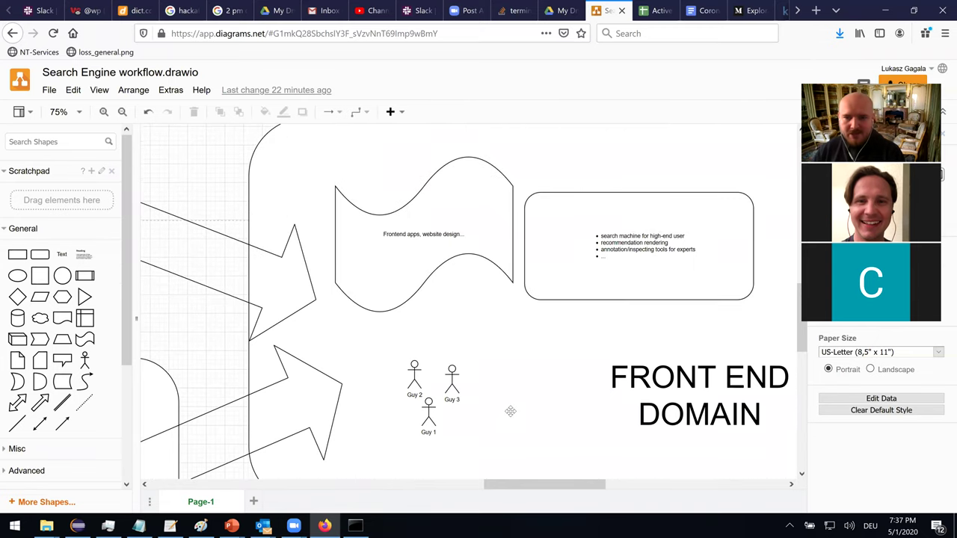
pyautogui.moveTo(551, 241)
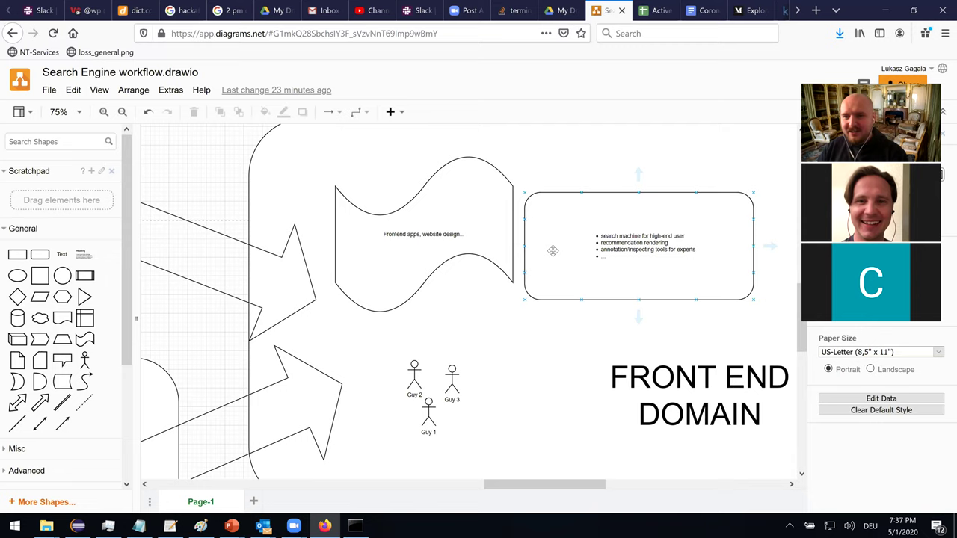
# Step: Deselect the Front End task list box and bring up the zoom level choices
pyautogui.click(435, 298)
pyautogui.scroll(-1, 425, 339)
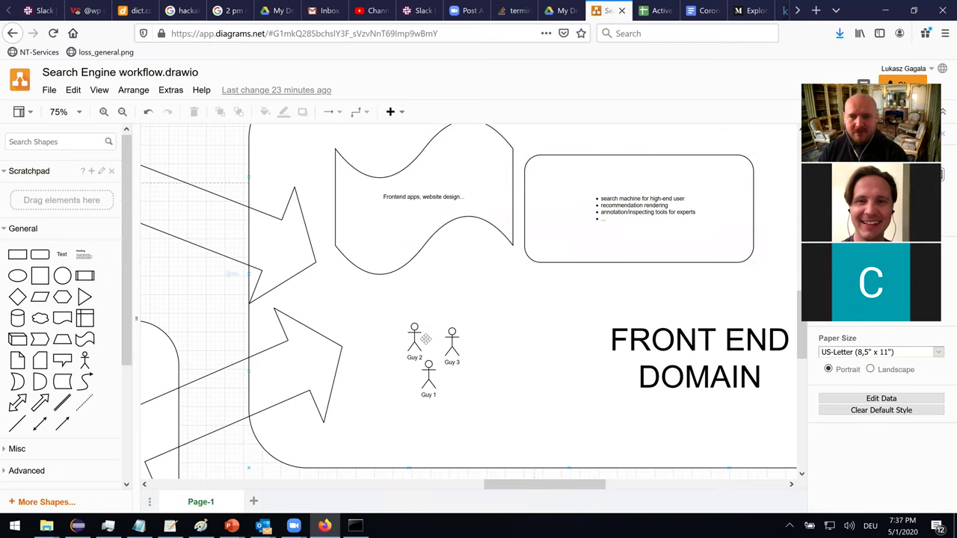
pyautogui.scroll(-1, 238, 327)
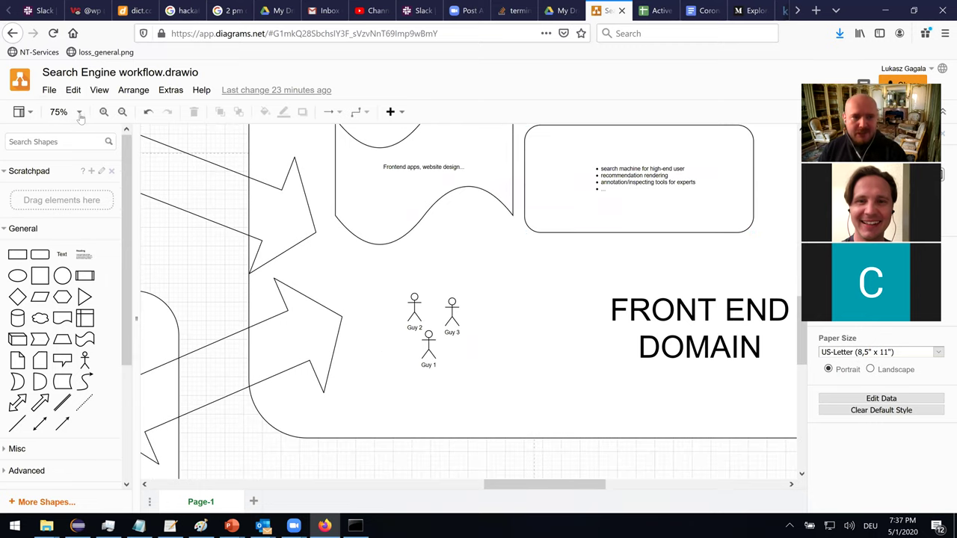
pyautogui.click(79, 115)
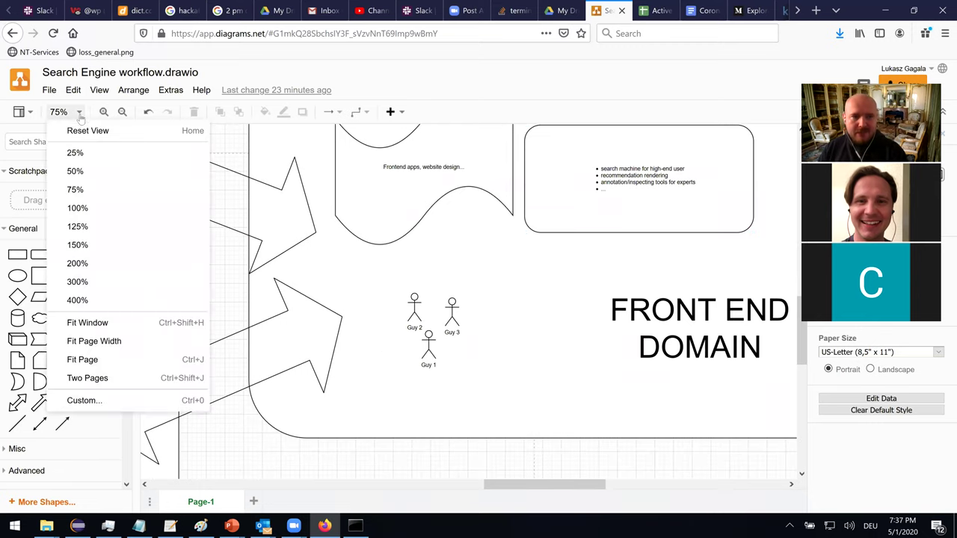
# Step: Zoom from 100% down through 50% to 25%, then select the DATA DOMAIN container
pyautogui.click(78, 208)
pyautogui.click(78, 112)
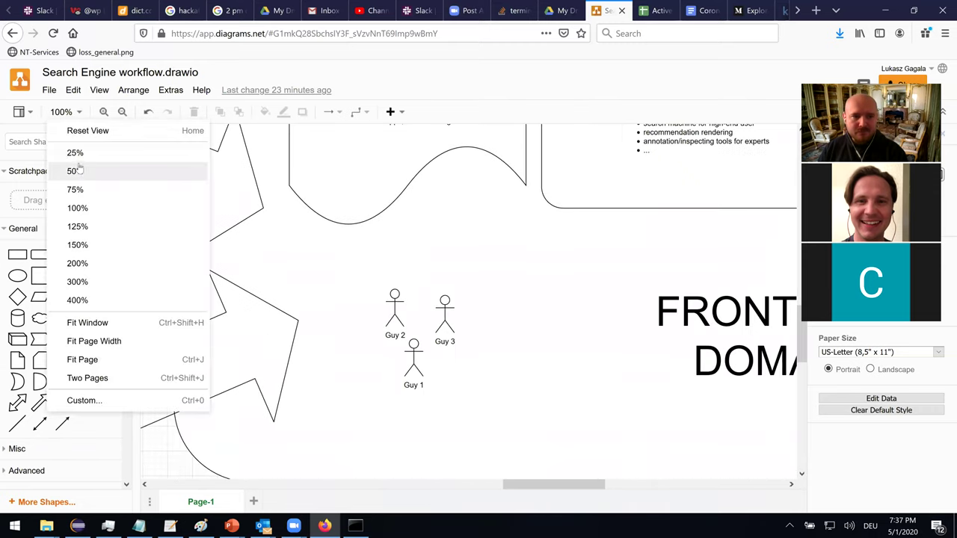
pyautogui.click(78, 171)
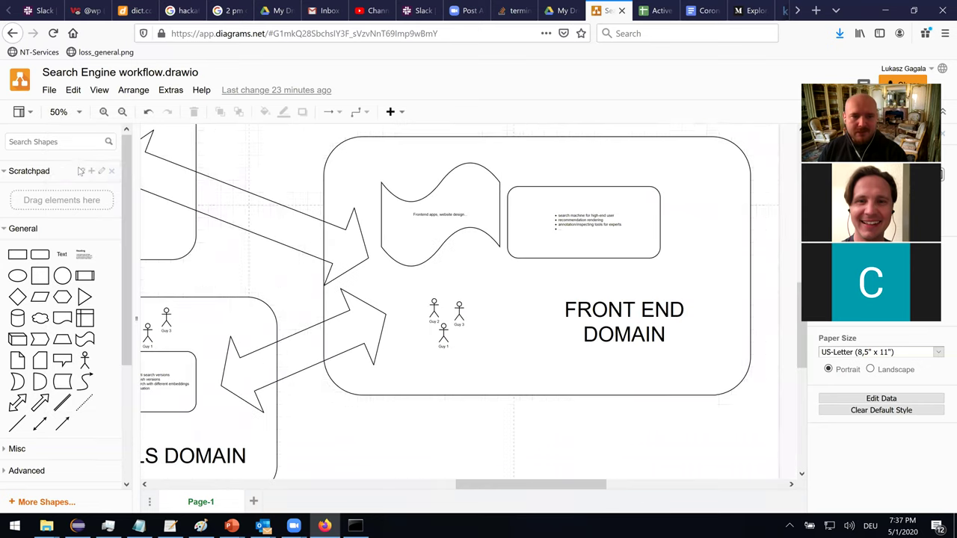
pyautogui.click(79, 112)
pyautogui.click(71, 153)
pyautogui.click(289, 264)
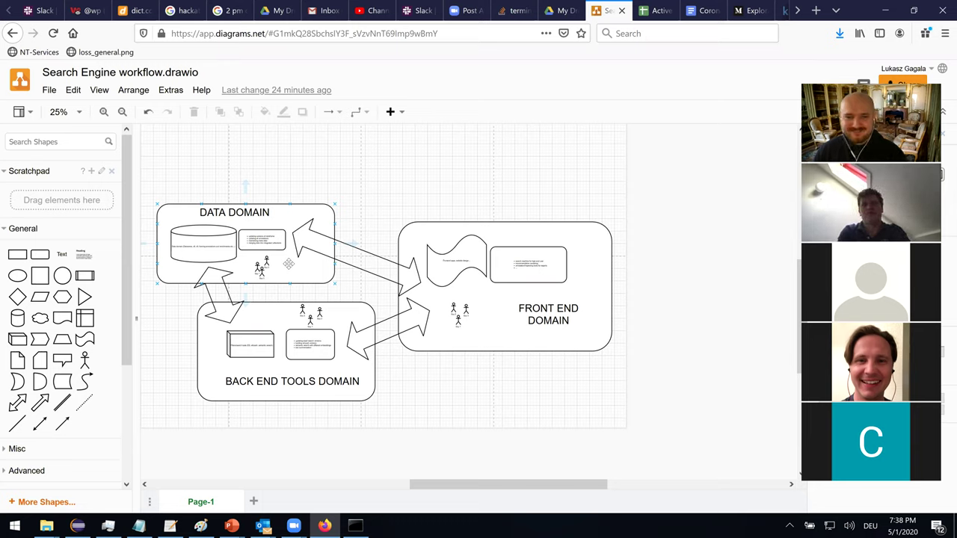
# Step: Centre the diagram, select the BACK END TOOLS DOMAIN container and its text box, and open zoom levels
pyautogui.moveTo(447, 487); pyautogui.dragTo(387, 490)
pyautogui.click(357, 386)
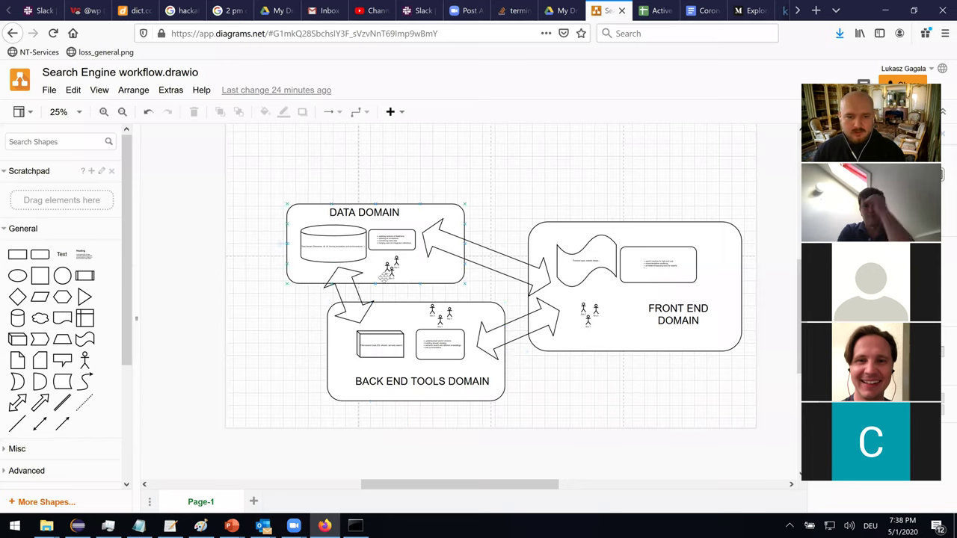
pyautogui.click(435, 353)
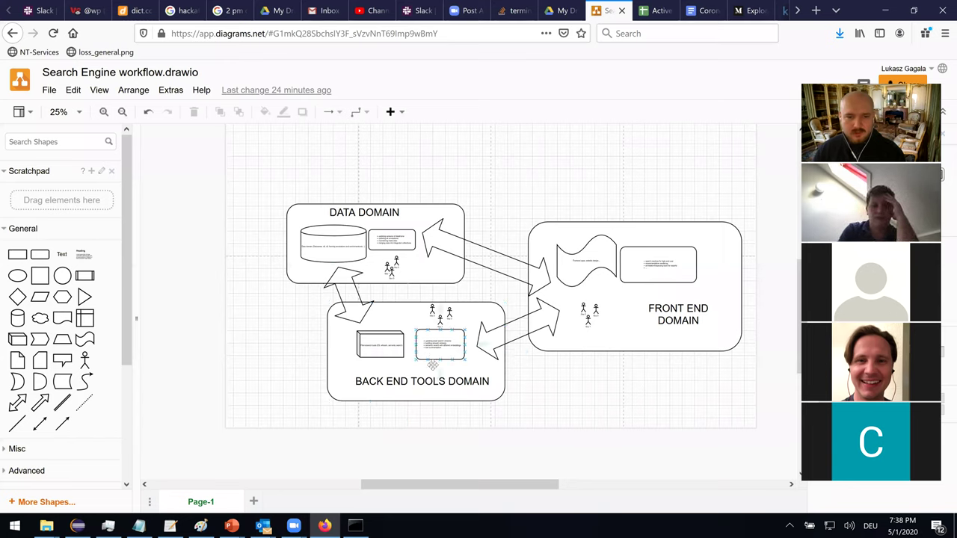
pyautogui.click(79, 112)
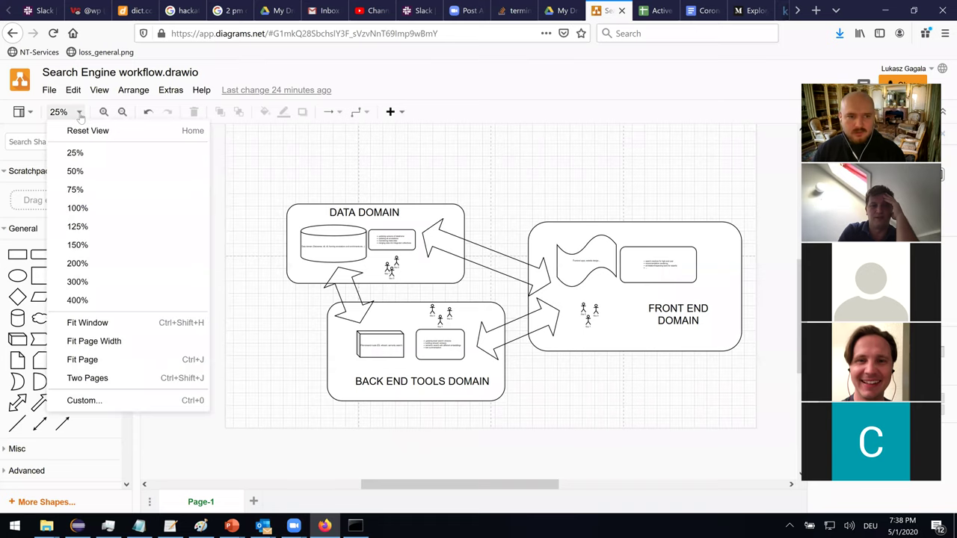
# Step: Zoom back to 100% and frame the jagged arrow between DATA DOMAIN and BACK END TOOLS DOMAIN
pyautogui.click(77, 208)
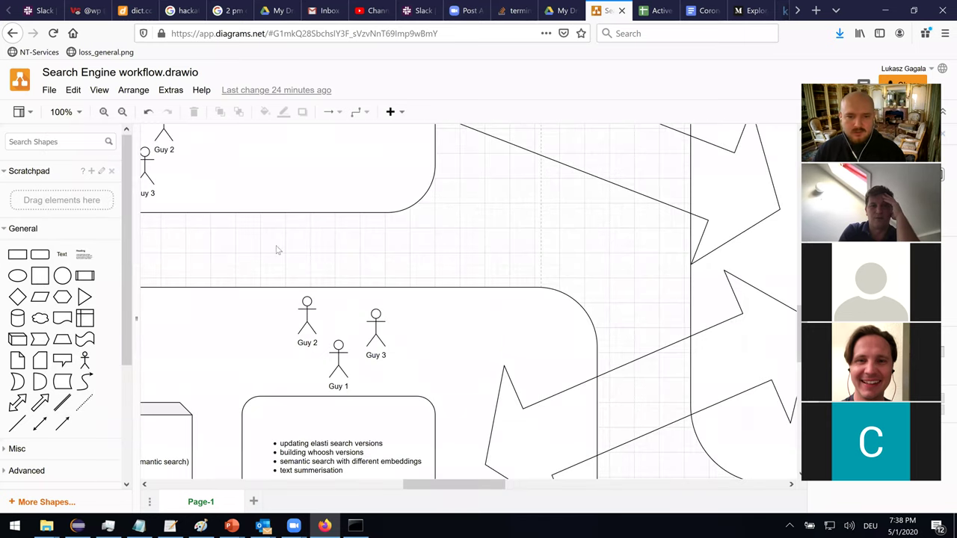
pyautogui.scroll(-2, 288, 275)
pyautogui.scroll(-3, 289, 277)
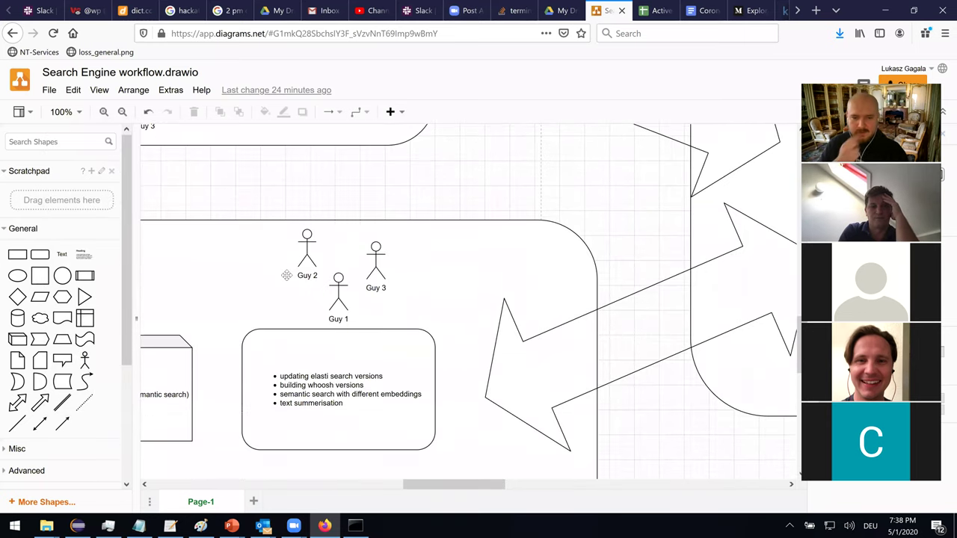
pyautogui.scroll(7, 286, 275)
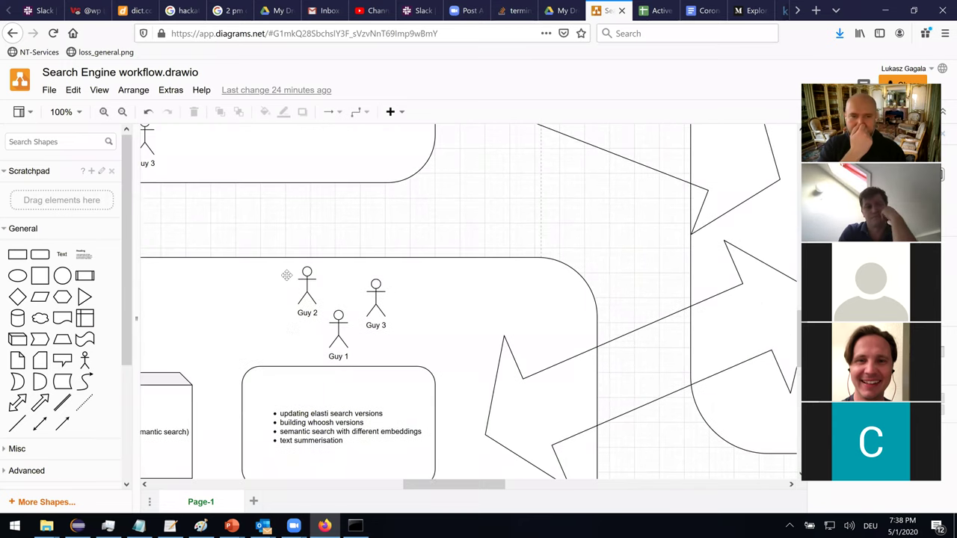
pyautogui.scroll(3, 288, 280)
pyautogui.scroll(-2, 340, 423)
pyautogui.moveTo(452, 487); pyautogui.dragTo(400, 488)
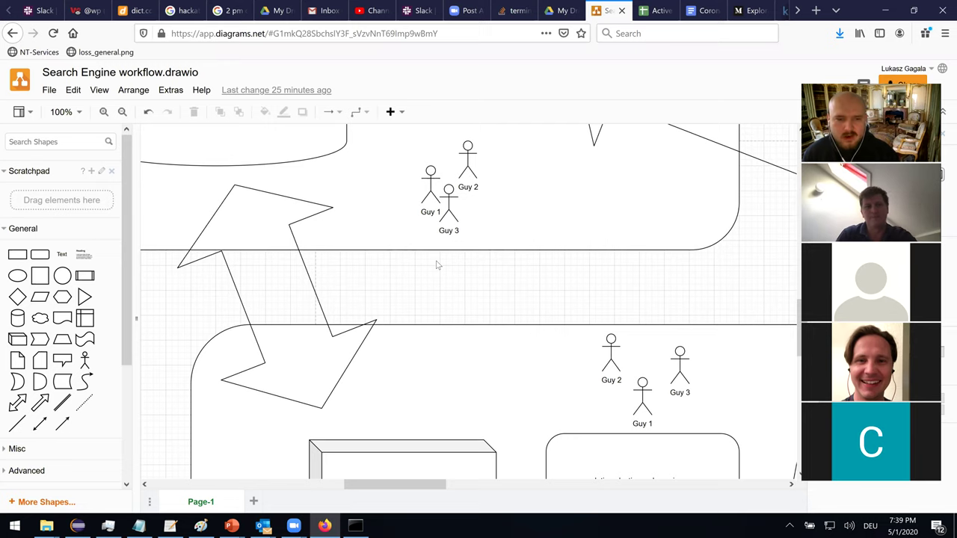
pyautogui.scroll(-2, 423, 237)
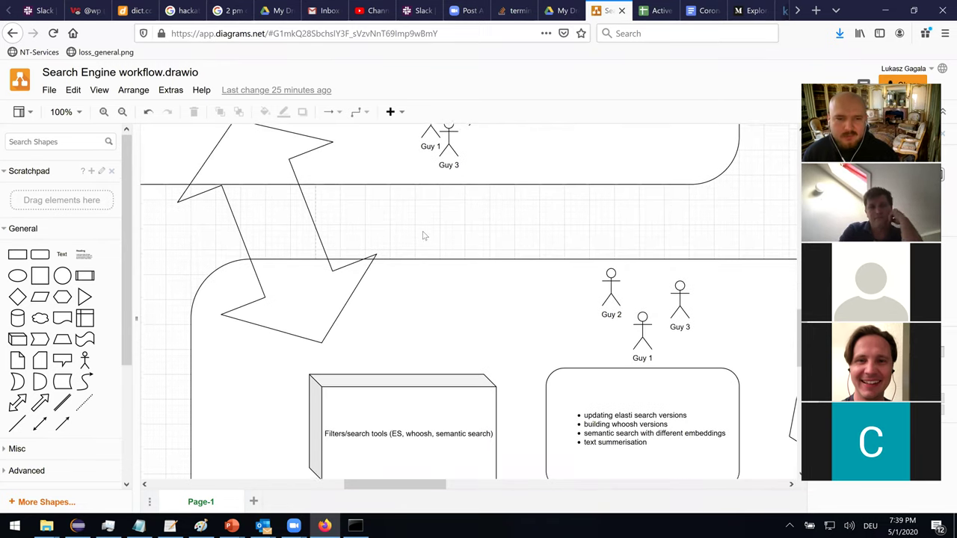
pyautogui.scroll(1, 423, 237)
pyautogui.scroll(3, 423, 236)
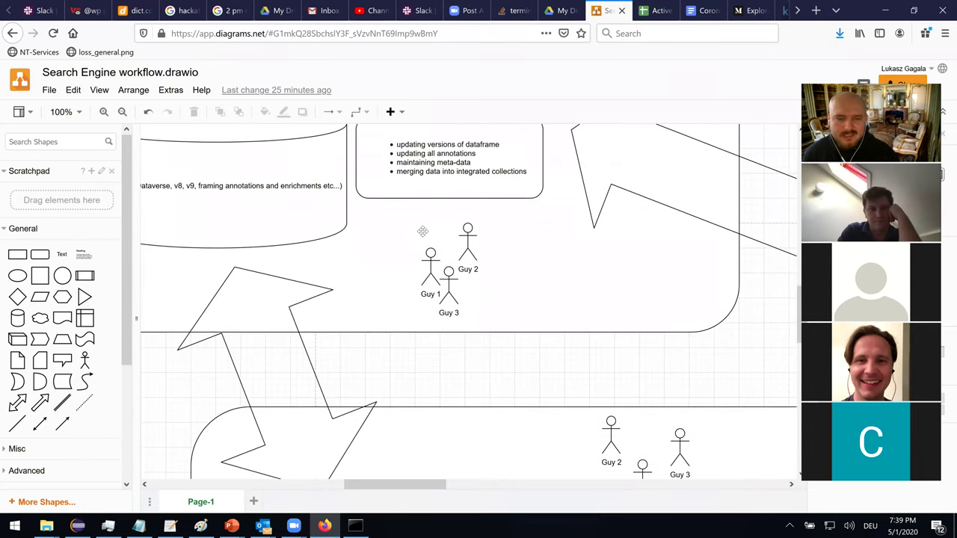
pyautogui.scroll(2, 418, 230)
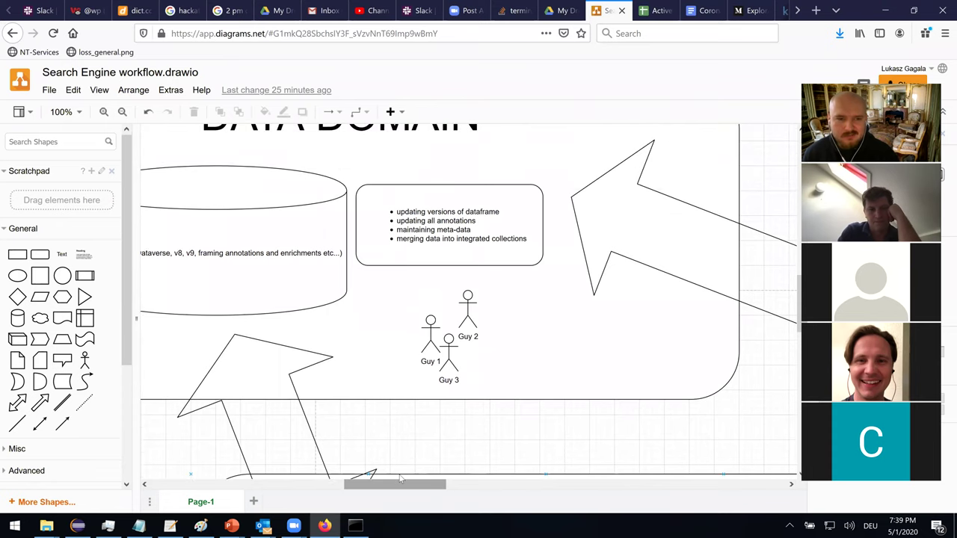
pyautogui.hscroll(-5, 410, 477)
pyautogui.hscroll(2, 461, 321)
pyautogui.scroll(1, 461, 320)
pyautogui.scroll(-2, 462, 317)
pyautogui.scroll(-6, 462, 317)
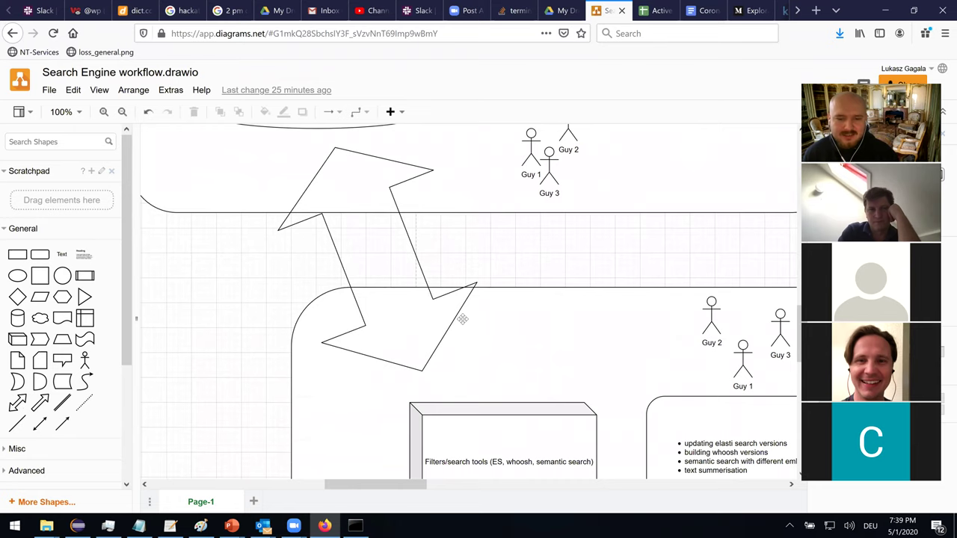
pyautogui.scroll(-4, 453, 359)
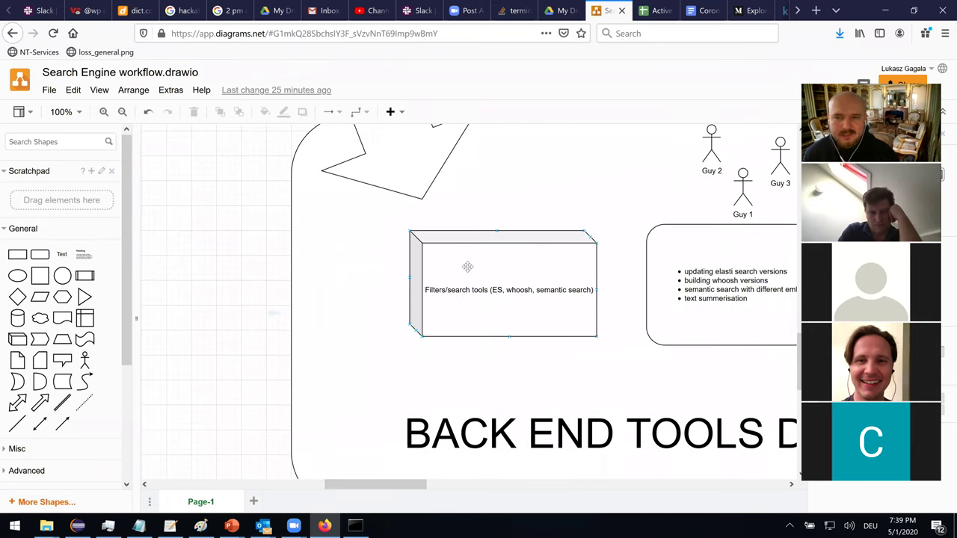
pyautogui.scroll(1, 467, 267)
pyautogui.scroll(5, 468, 267)
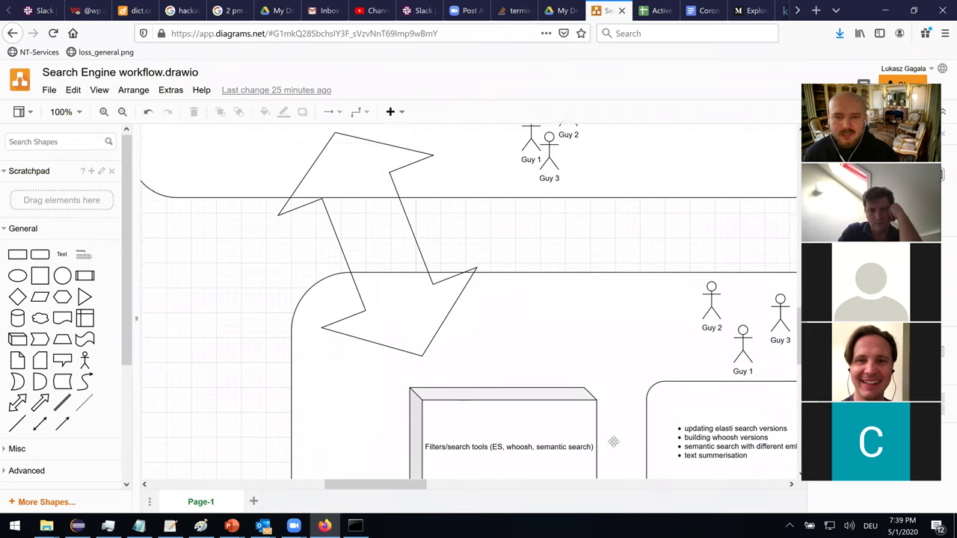
# Step: Zoom the diagram out to 50% so both DATA DOMAIN and BACK END TOOLS DOMAIN show
pyautogui.click(66, 111)
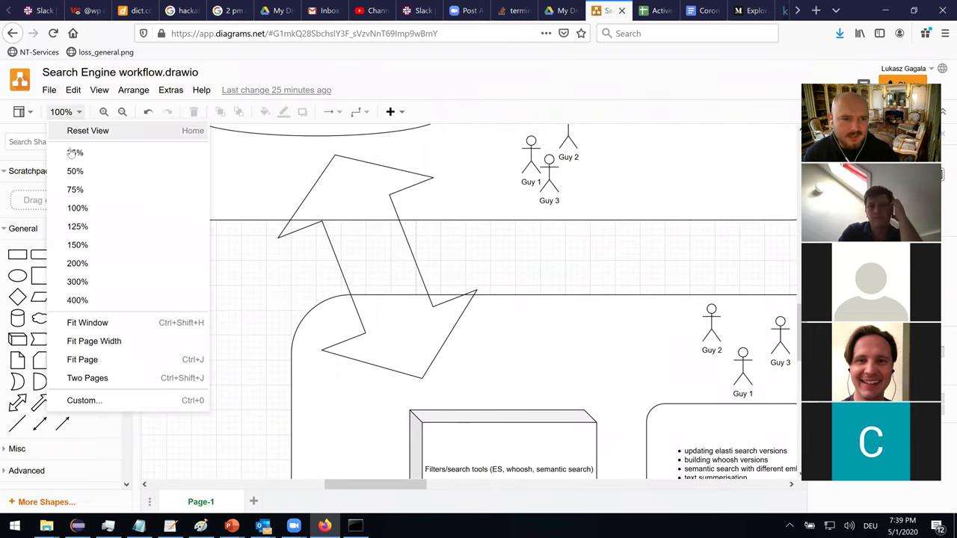
pyautogui.click(79, 207)
pyautogui.click(68, 113)
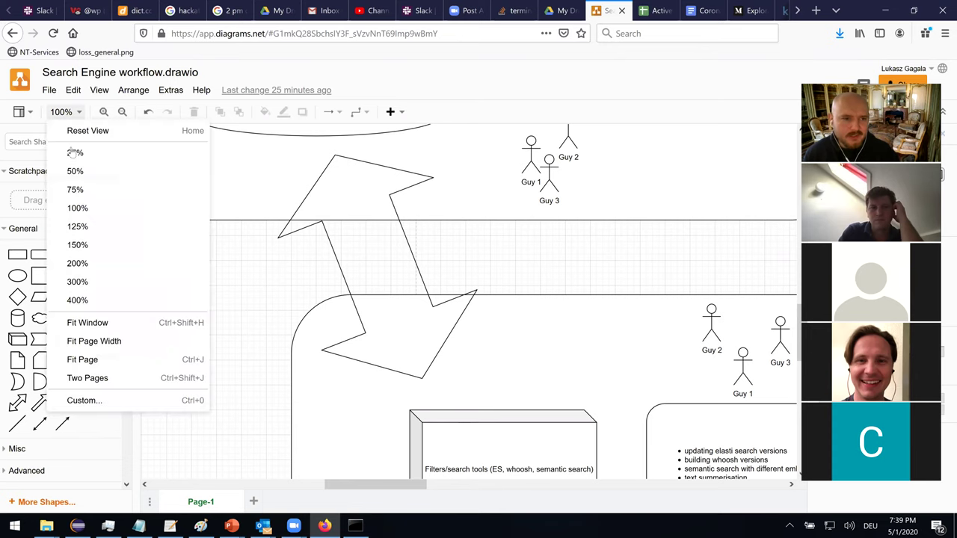
pyautogui.click(75, 171)
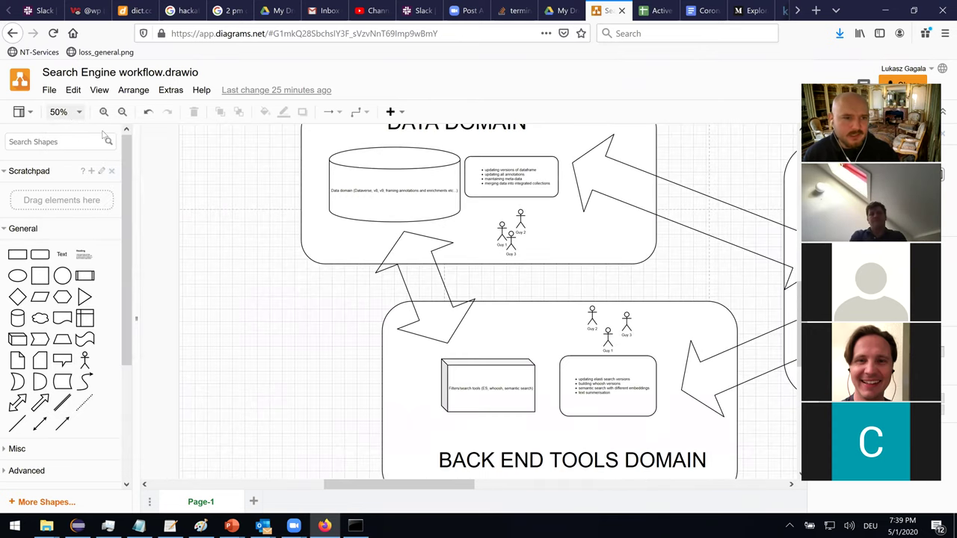
pyautogui.scroll(1, 555, 275)
pyautogui.scroll(-2, 547, 348)
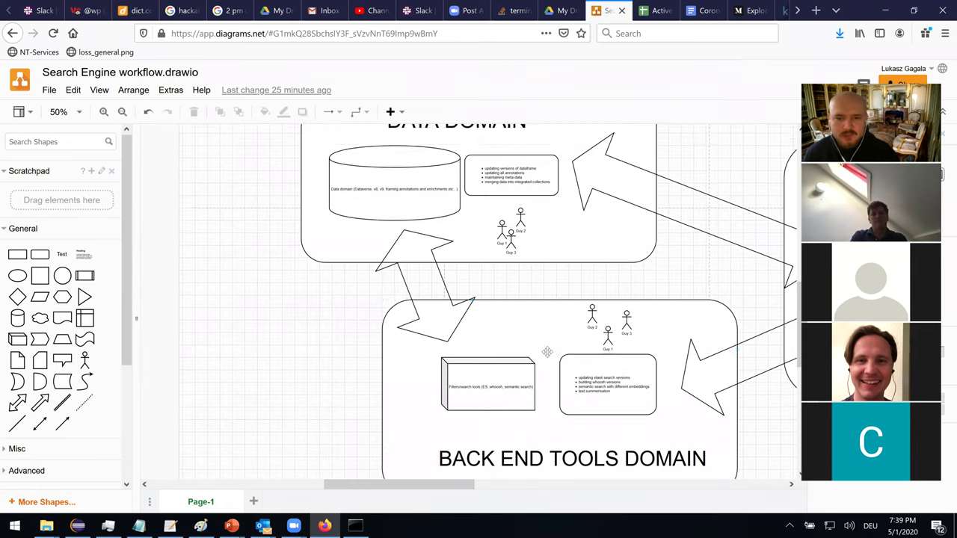
# Step: Select the BACK END TOOLS DOMAIN container, its bullet-list box, then the container again
pyautogui.click(548, 352)
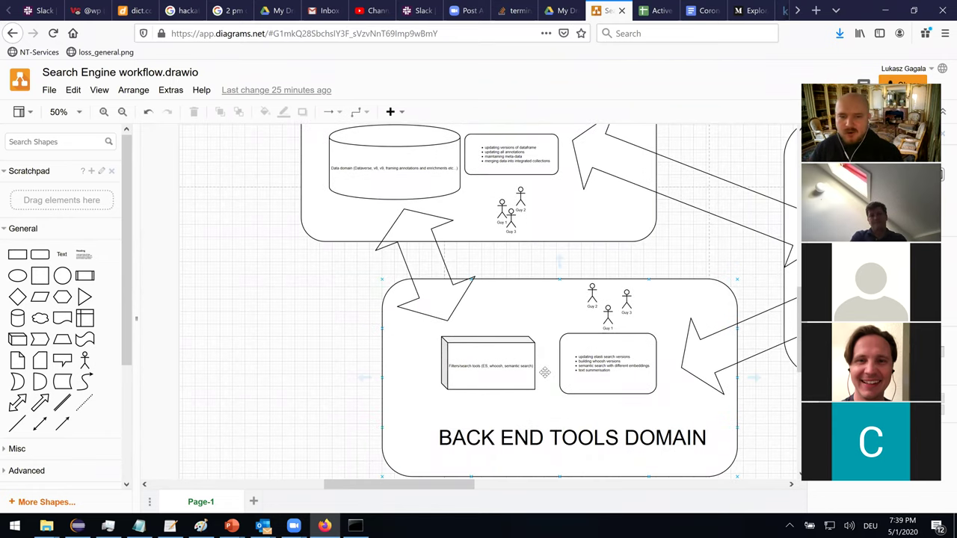
pyautogui.click(565, 348)
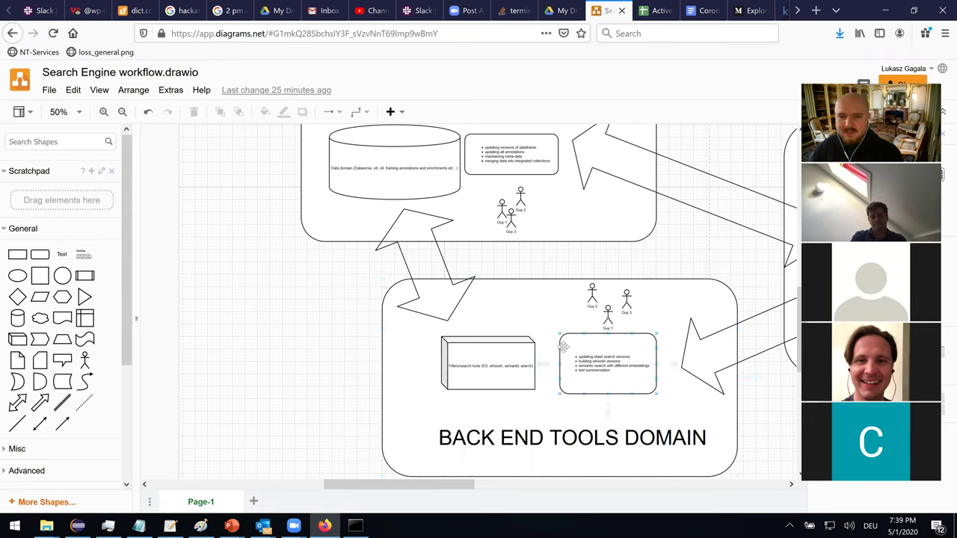
pyautogui.click(539, 327)
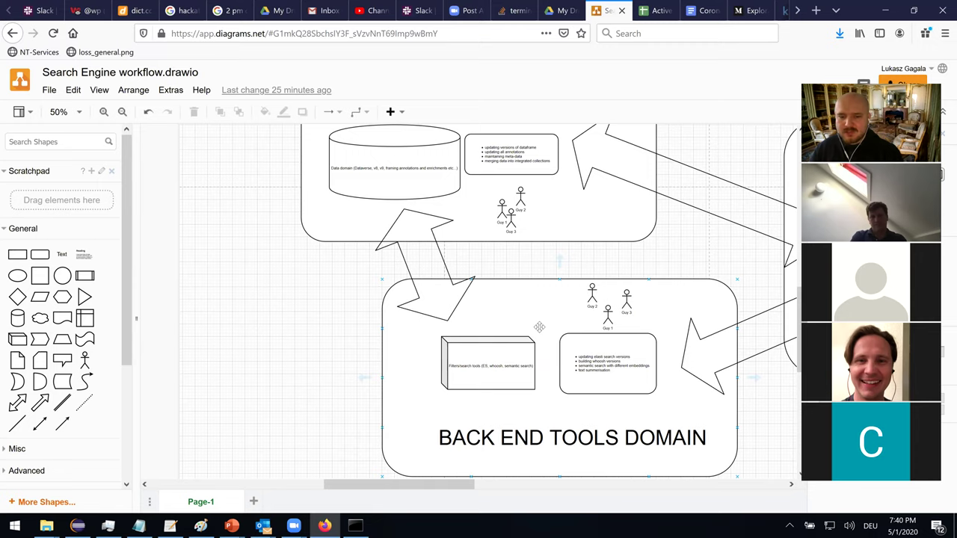